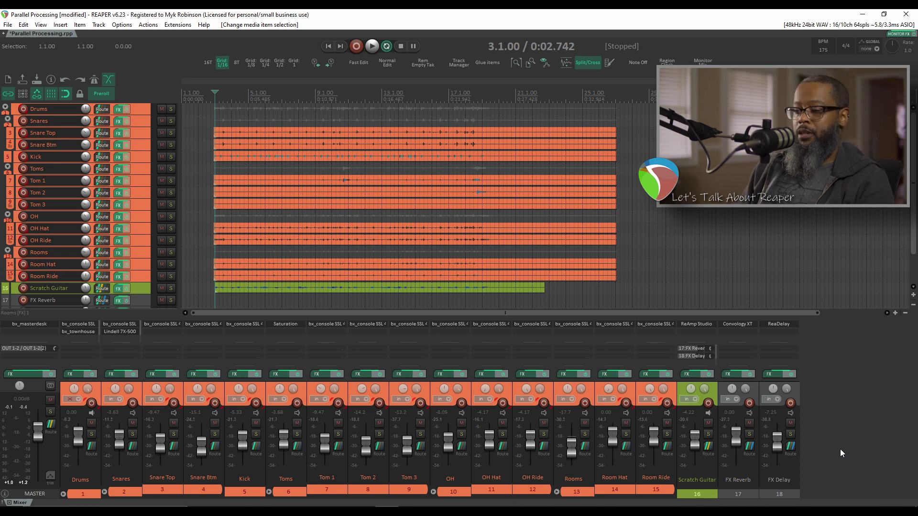
# - Add track 19 to the mixer and name it 'FX Drump Comp'
pyautogui.doubleClick(840, 449)
pyautogui.doubleClick(831, 479)
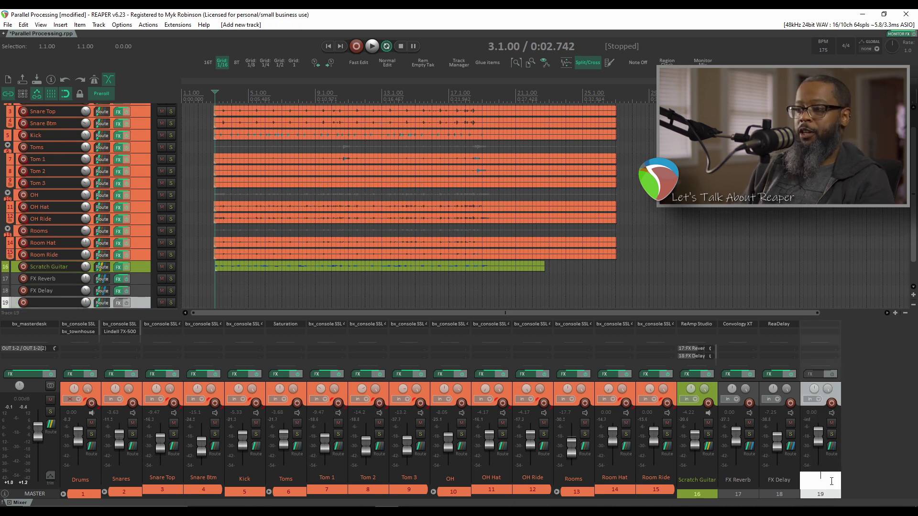
pyautogui.write('FX Drum')
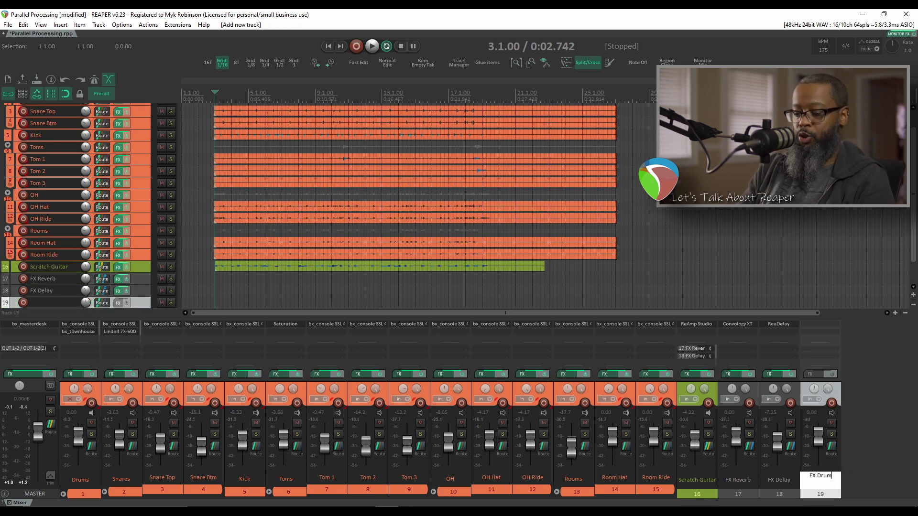
pyautogui.write('p Comp')
pyautogui.press('Return')
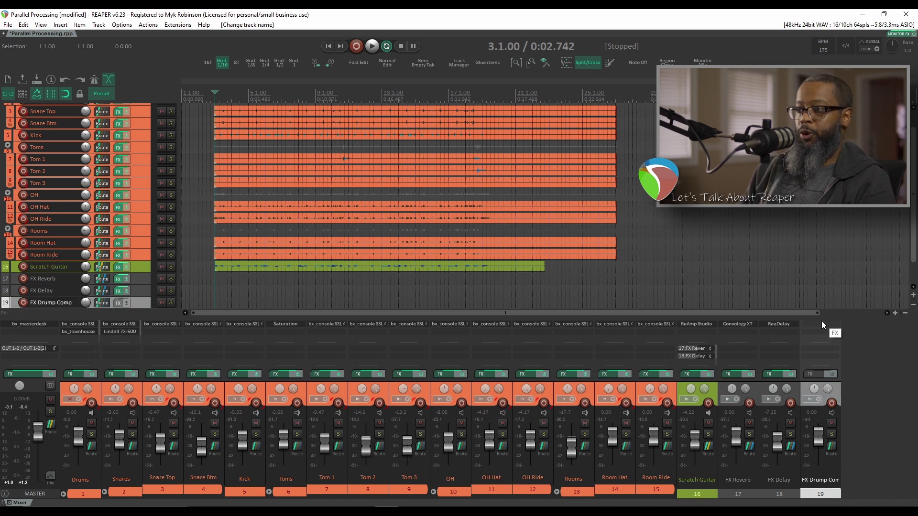
# - Load ReaComp onto the FX Drump Comp track and start playback
pyautogui.doubleClick(821, 320)
pyautogui.write('reac')
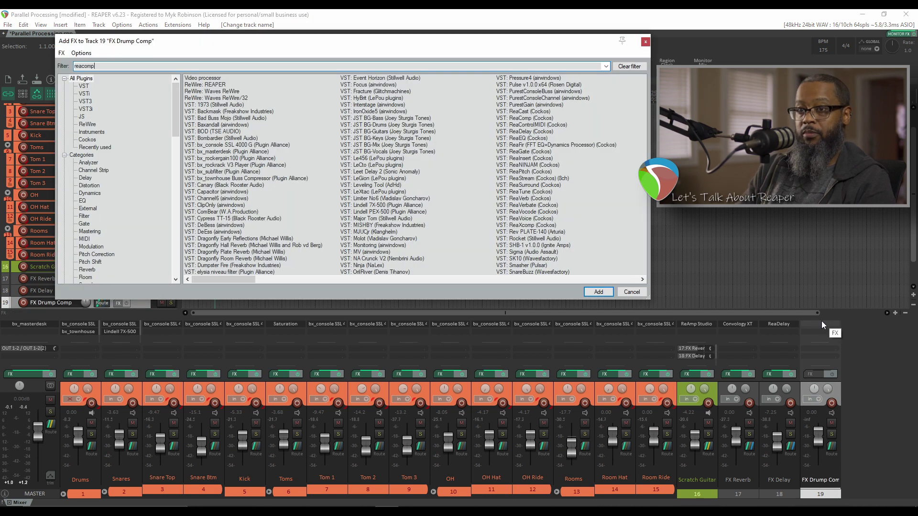
pyautogui.write('omp')
pyautogui.press('Return')
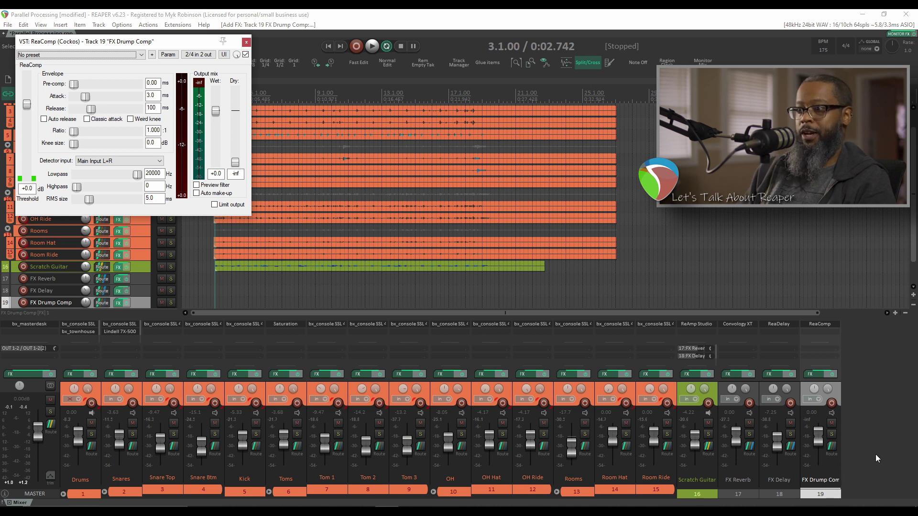
pyautogui.press('space')
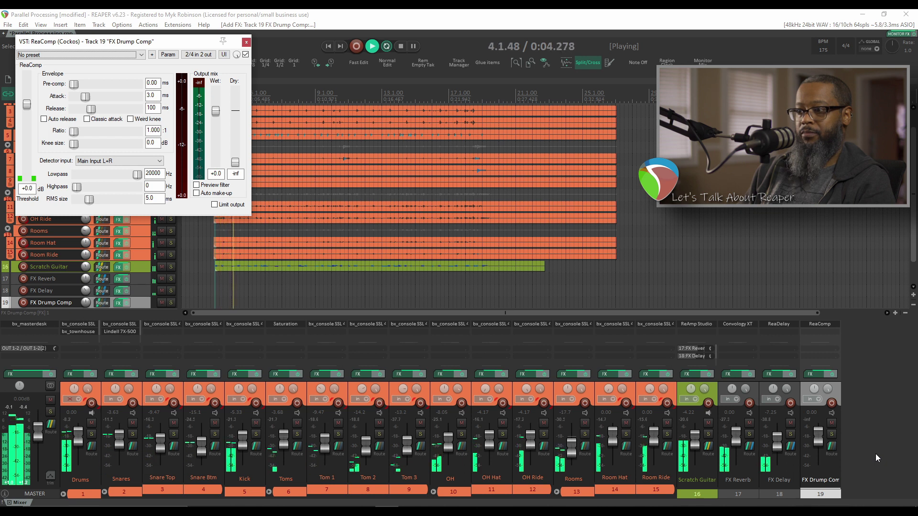
# - Stop playback and route Snare Top, Snare Btm, Kick and Toms 1–3 to track 19
pyautogui.press('space')
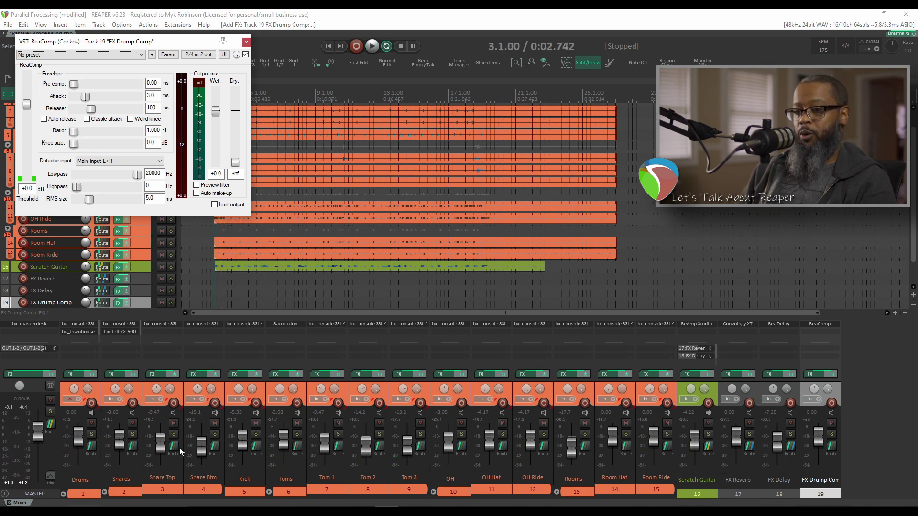
pyautogui.click(165, 491)
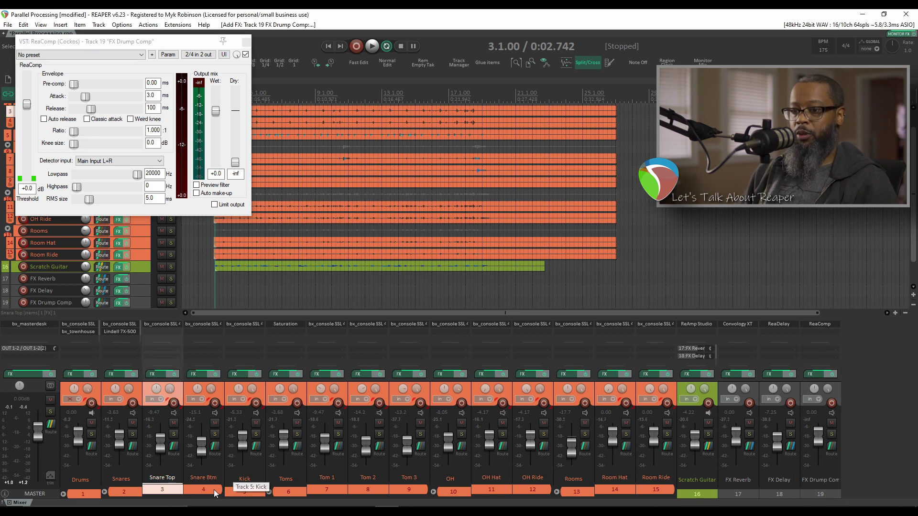
pyautogui.keyDown('ctrl'); pyautogui.click(207, 487); pyautogui.keyUp('ctrl')
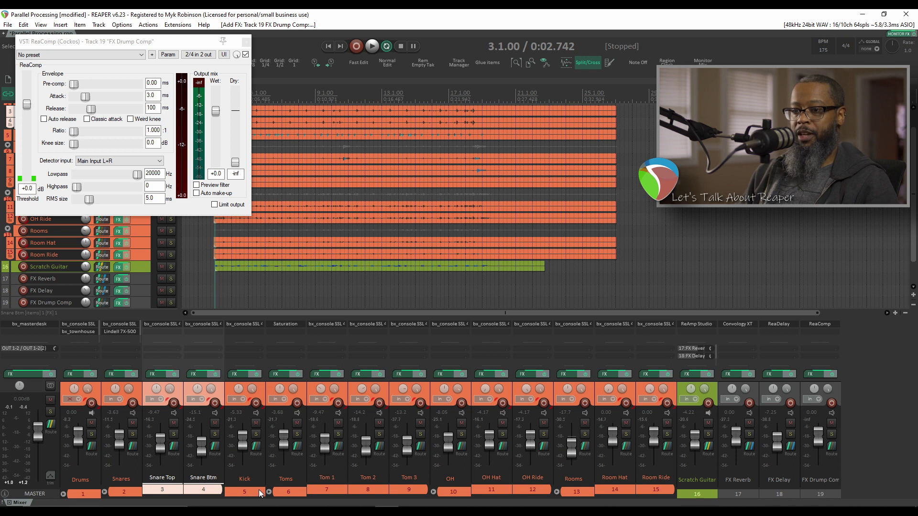
pyautogui.keyDown('ctrl'); pyautogui.click(256, 492); pyautogui.keyUp('ctrl')
pyautogui.keyDown('ctrl'); pyautogui.click(333, 487); pyautogui.keyUp('ctrl')
pyautogui.keyDown('ctrl'); pyautogui.click(368, 487); pyautogui.keyUp('ctrl')
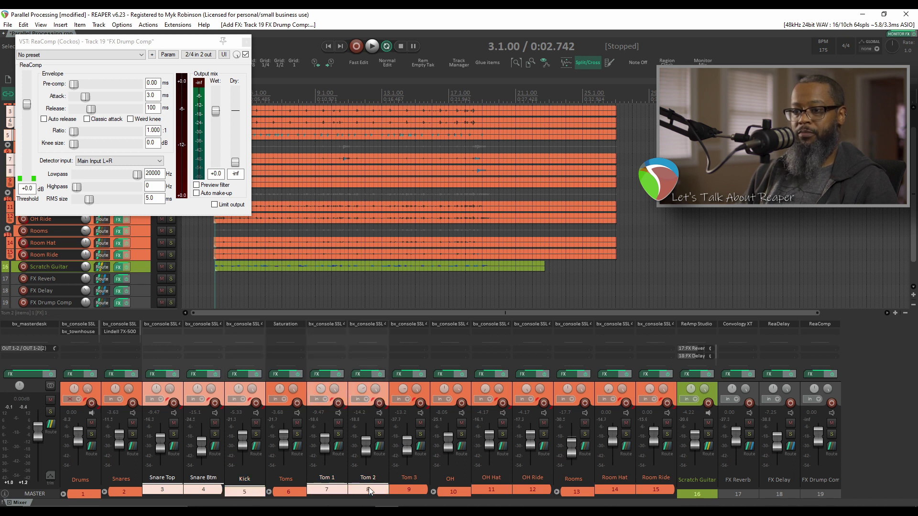
pyautogui.keyDown('ctrl'); pyautogui.click(411, 489); pyautogui.keyUp('ctrl')
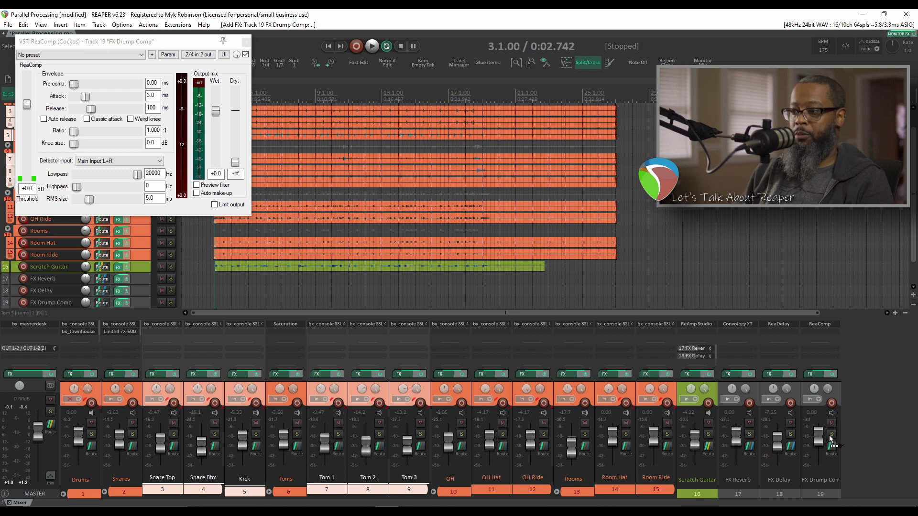
pyautogui.moveTo(830, 439); pyautogui.dragTo(831, 443)
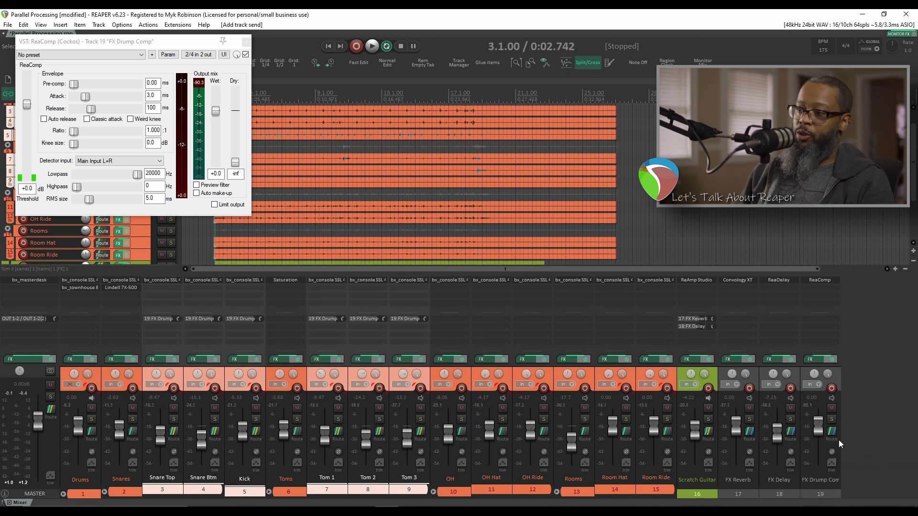
pyautogui.click(833, 435)
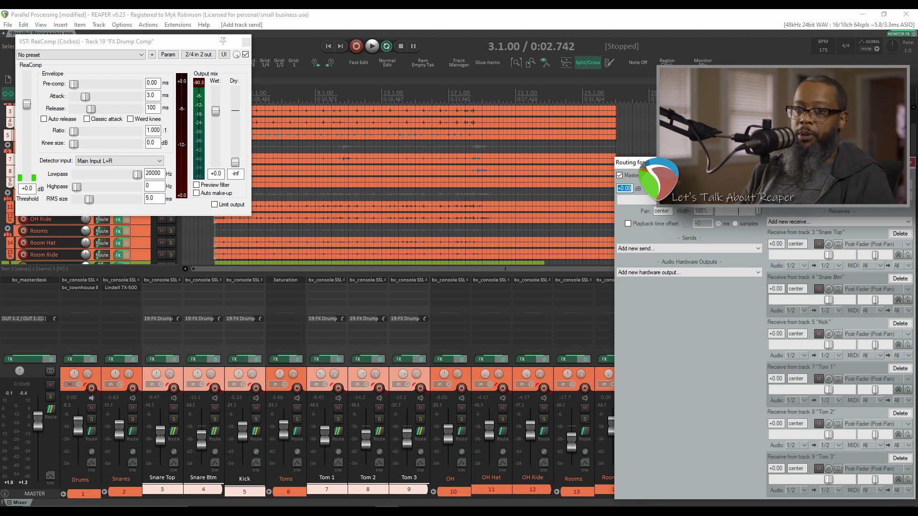
pyautogui.click(905, 246)
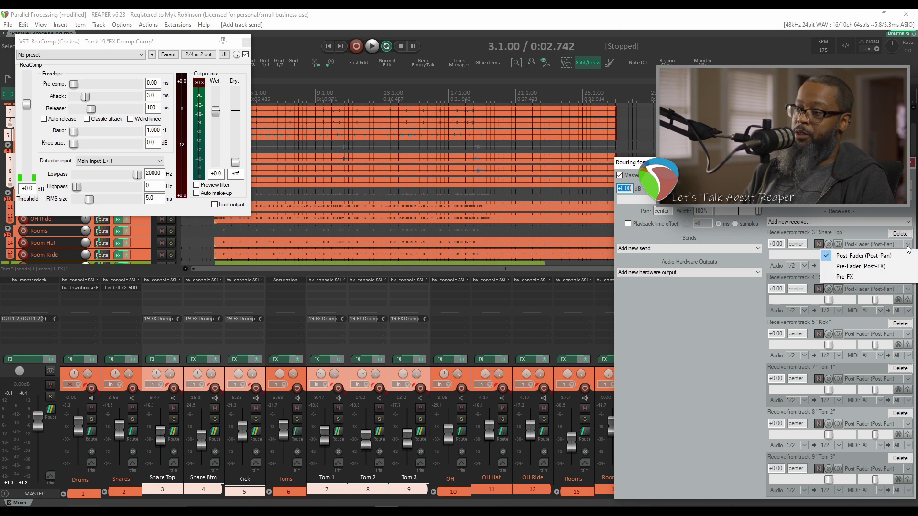
pyautogui.press('Escape')
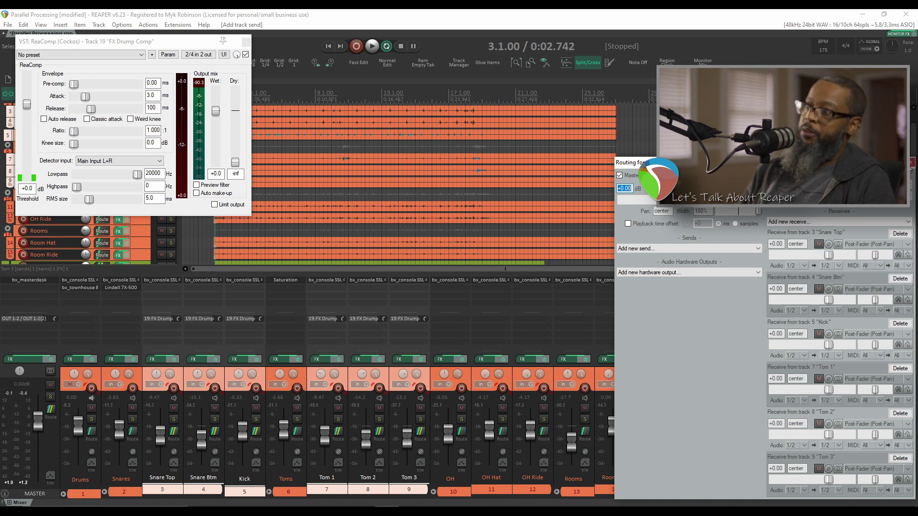
pyautogui.click(820, 257)
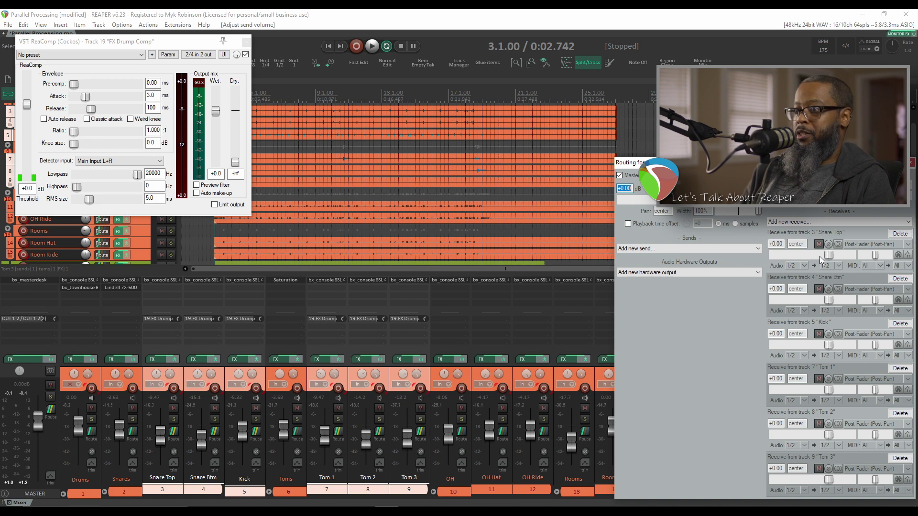
pyautogui.moveTo(829, 258)
pyautogui.mouseDown()
pyautogui.moveTo(808, 258)
pyautogui.moveTo(829, 258)
pyautogui.moveTo(821, 258)
pyautogui.mouseUp()
pyautogui.doubleClick(821, 258)
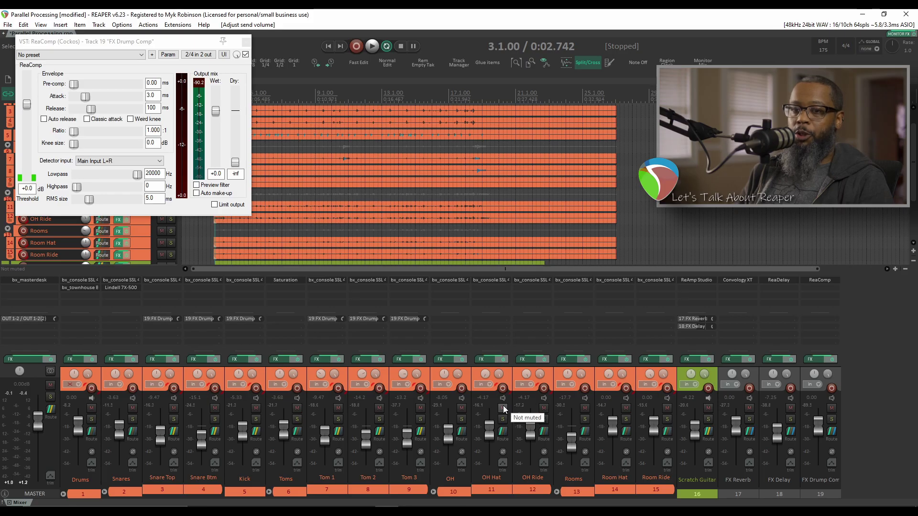
# - Show sends in a taller mixer and raise Snare Top's bus send to -0.94 dB
pyautogui.click(4, 496)
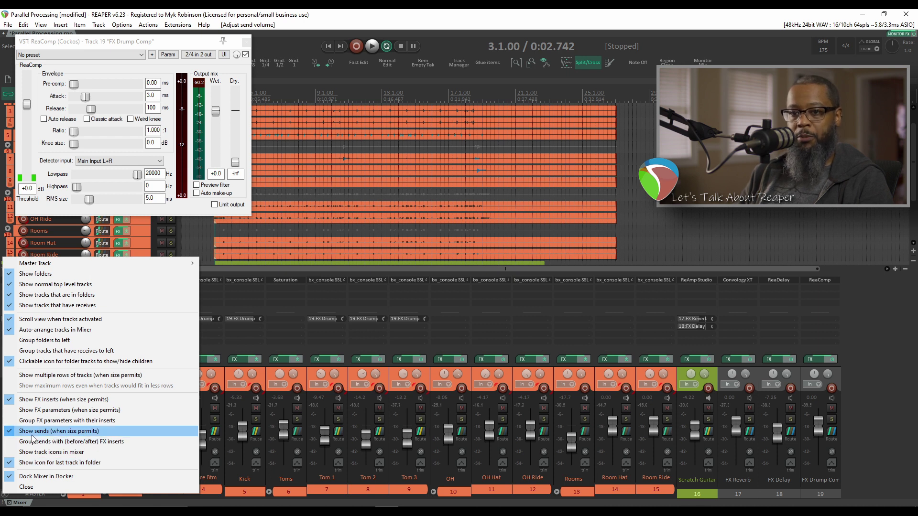
pyautogui.click(56, 431)
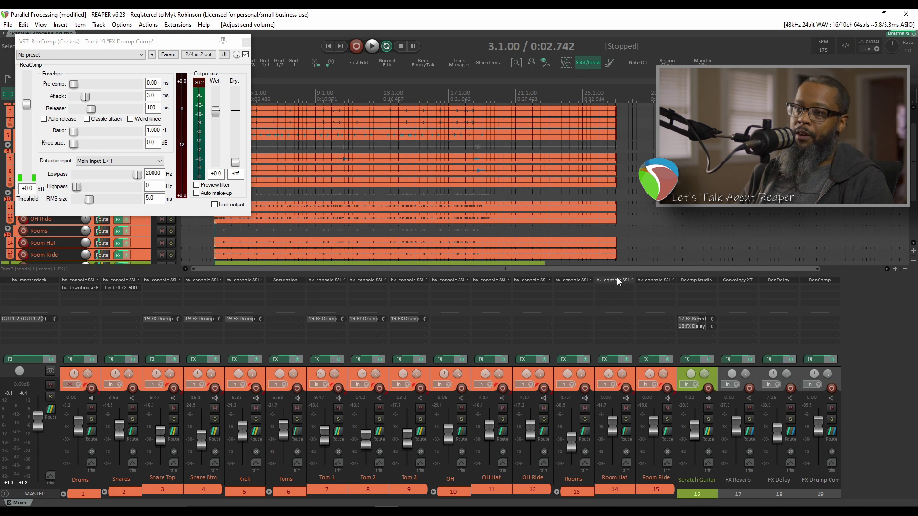
pyautogui.moveTo(616, 274); pyautogui.dragTo(330, 267)
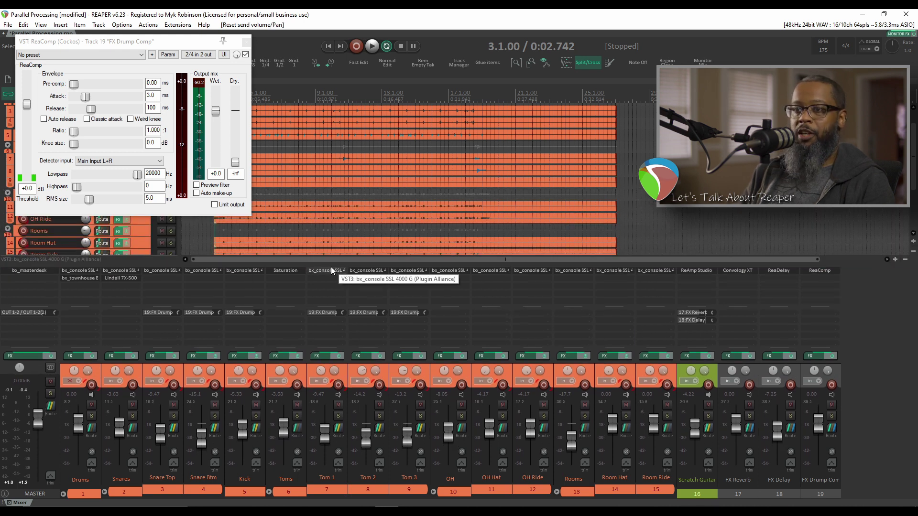
pyautogui.moveTo(178, 311); pyautogui.dragTo(179, 311)
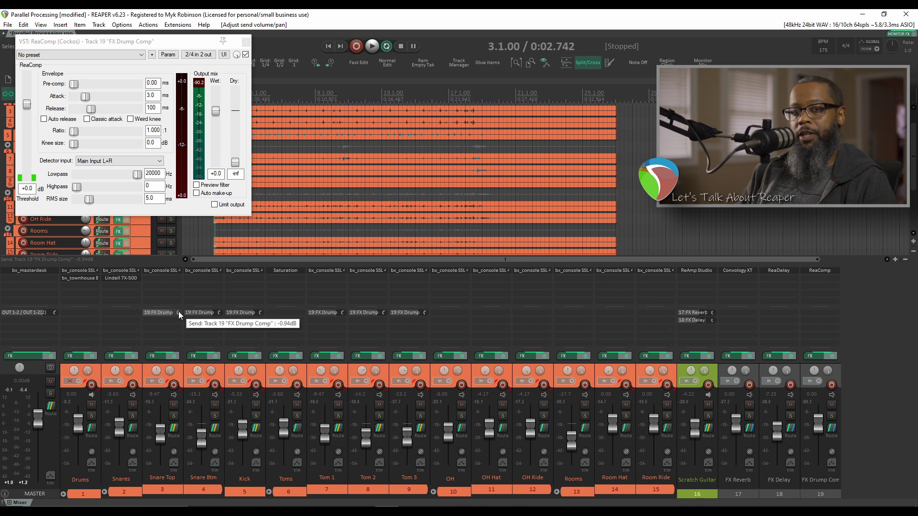
# - Solo the bus and, while playing, set ReaComp threshold -37.8 dB, ratio 6.8:1, release and attack
pyautogui.click(832, 416)
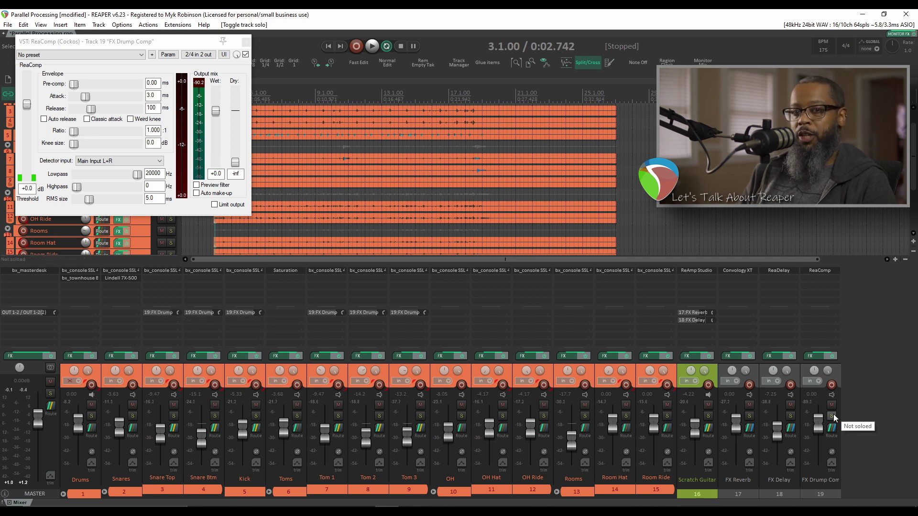
pyautogui.click(833, 413)
pyautogui.press('space')
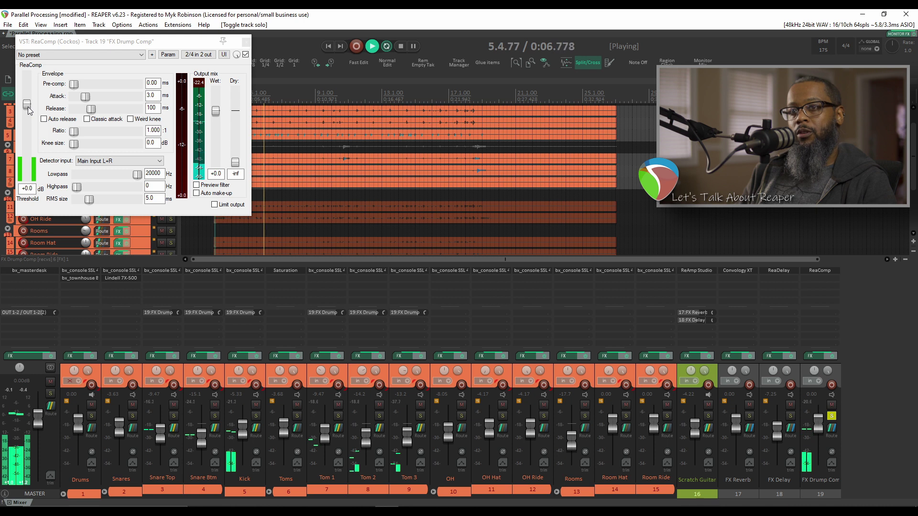
pyautogui.moveTo(27, 110); pyautogui.dragTo(34, 154)
pyautogui.moveTo(74, 130); pyautogui.dragTo(106, 134)
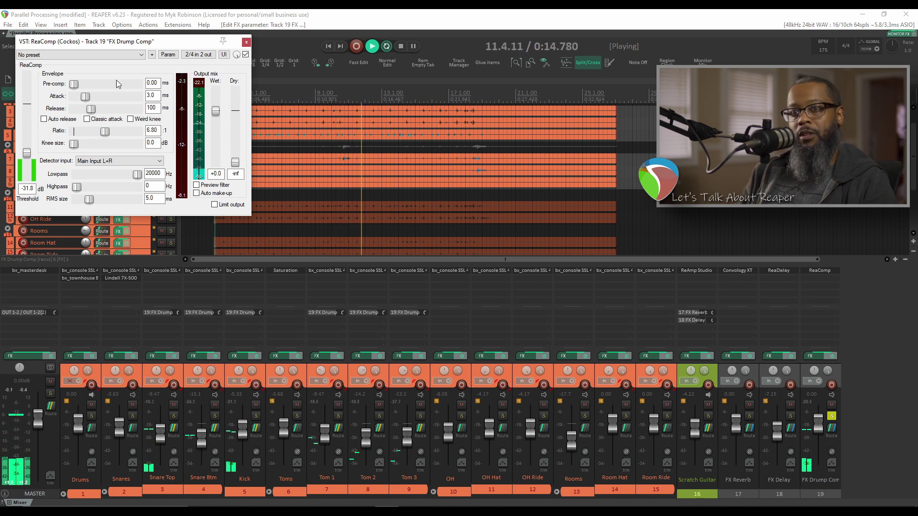
pyautogui.moveTo(91, 108); pyautogui.dragTo(83, 118)
pyautogui.moveTo(87, 96); pyautogui.dragTo(90, 96)
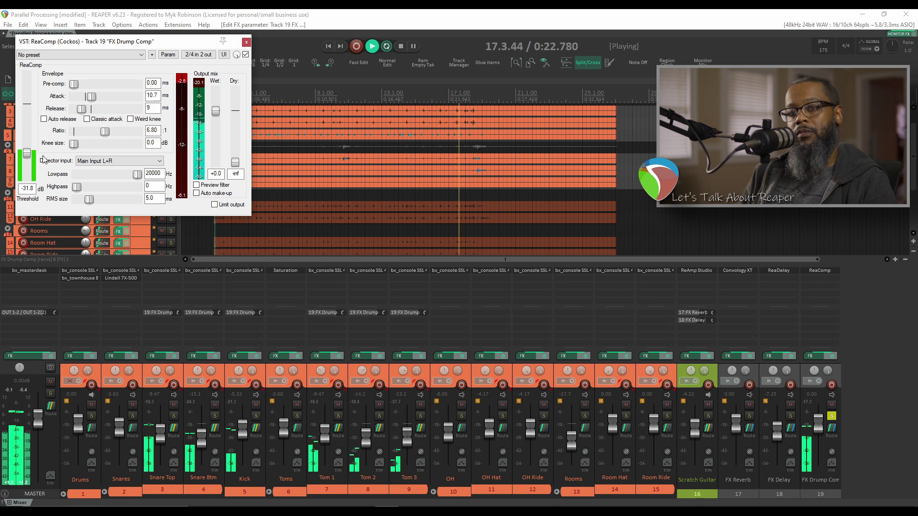
# - Refine attack to 6.3 ms and release to 52 ms, boost wet to +6.7, and close ReaComp
pyautogui.press('space')
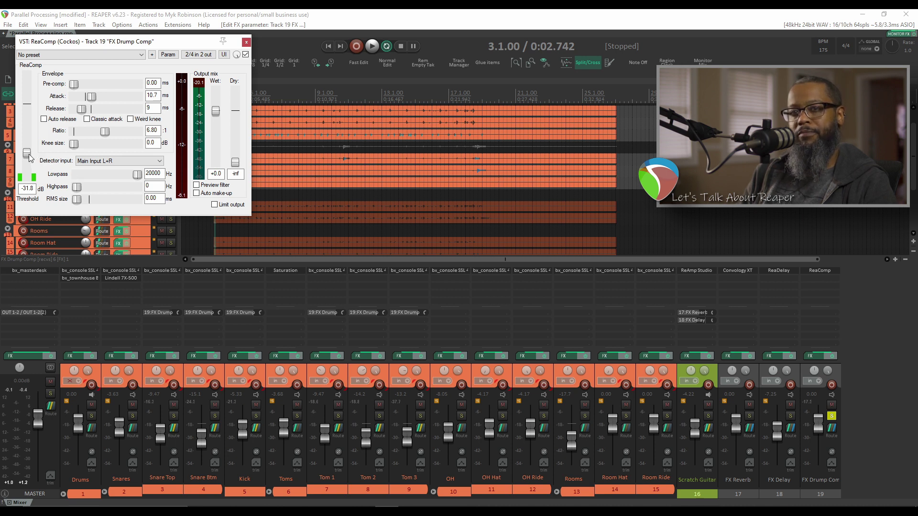
pyautogui.press('space')
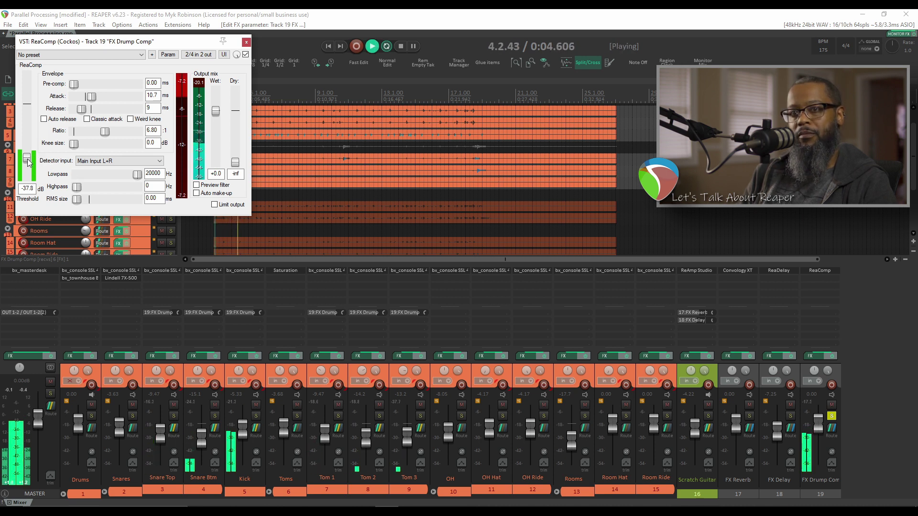
pyautogui.moveTo(92, 98); pyautogui.dragTo(103, 117)
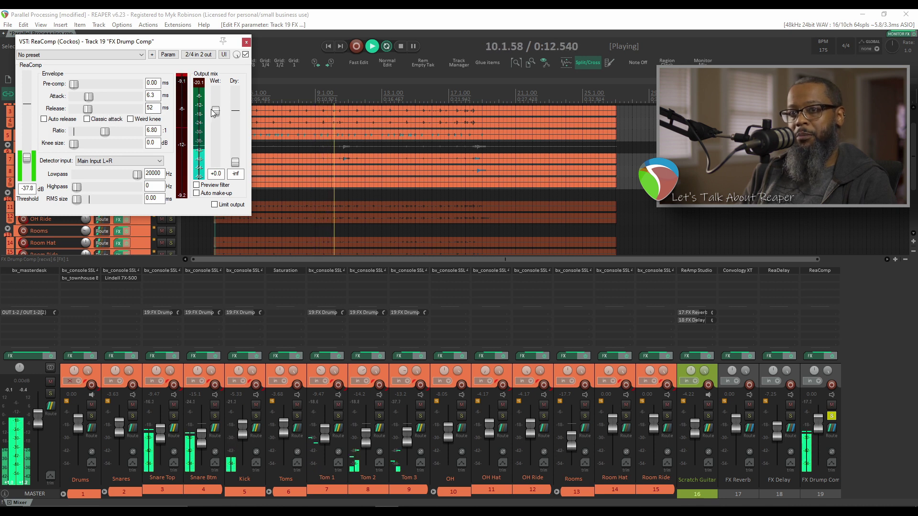
pyautogui.moveTo(215, 111); pyautogui.dragTo(216, 102)
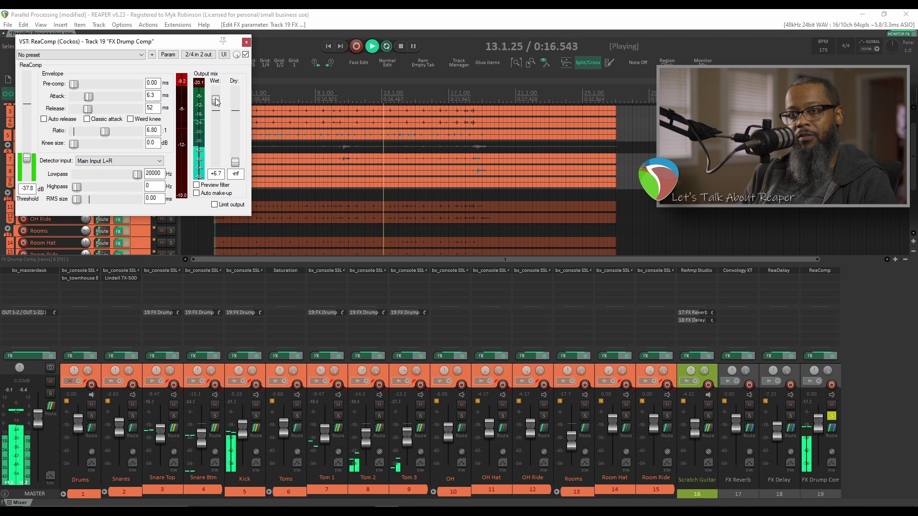
pyautogui.press('space')
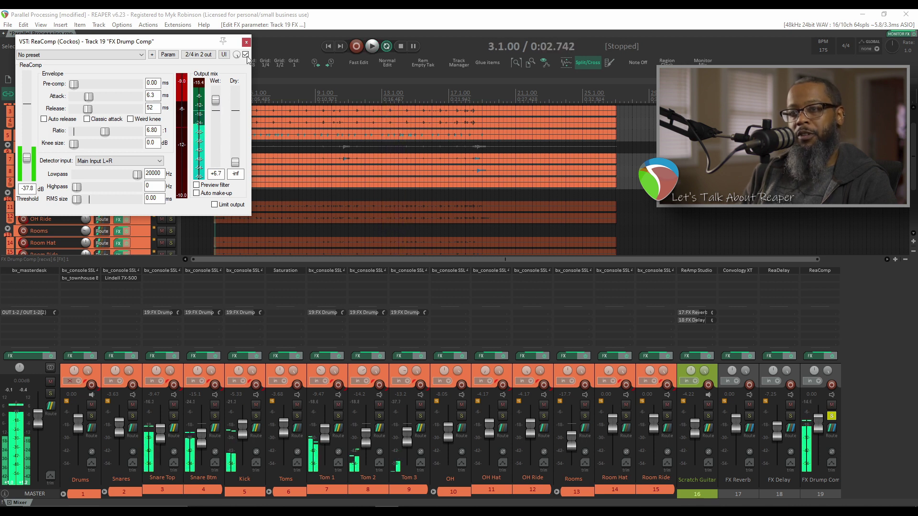
pyautogui.click(247, 43)
pyautogui.click(817, 426)
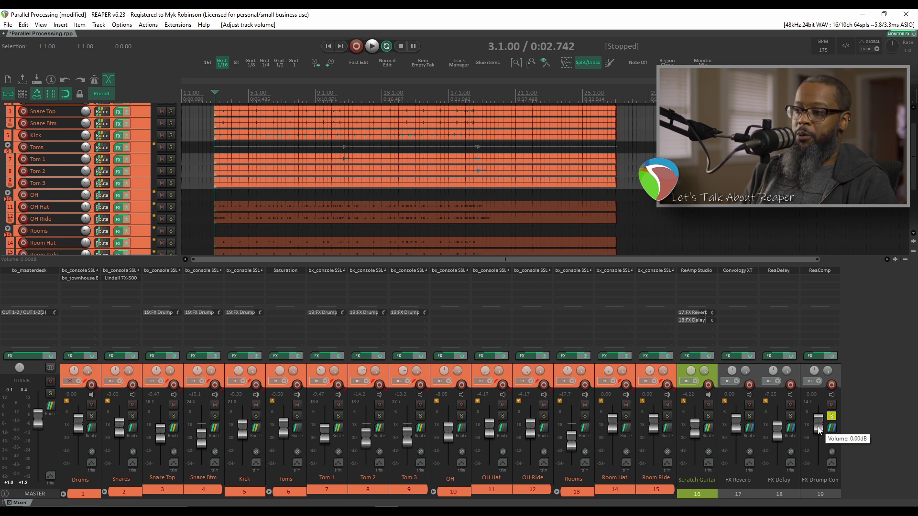
# - Unsolo FX Drump Comp and bring its fader from -inf up to -9.81 dB during playback
pyautogui.moveTo(817, 426); pyautogui.dragTo(828, 462)
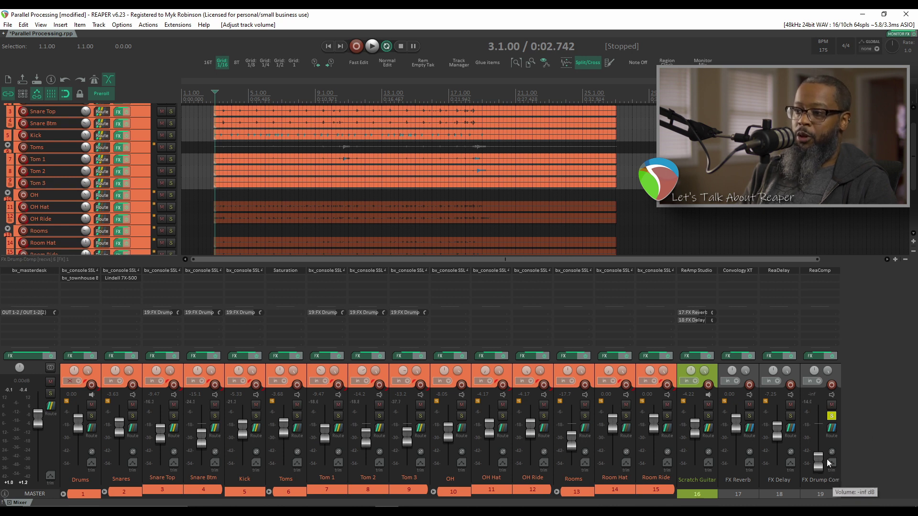
pyautogui.click(832, 416)
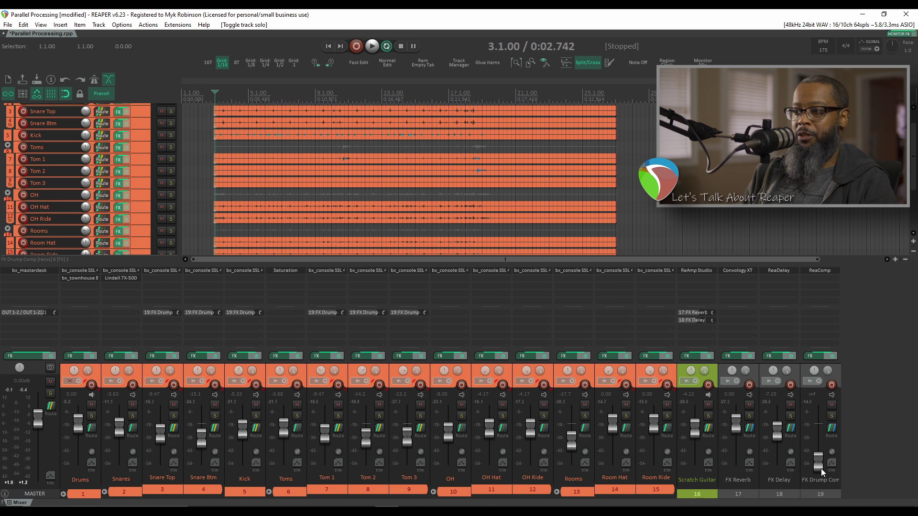
pyautogui.press('space')
pyautogui.moveTo(819, 466); pyautogui.dragTo(816, 438)
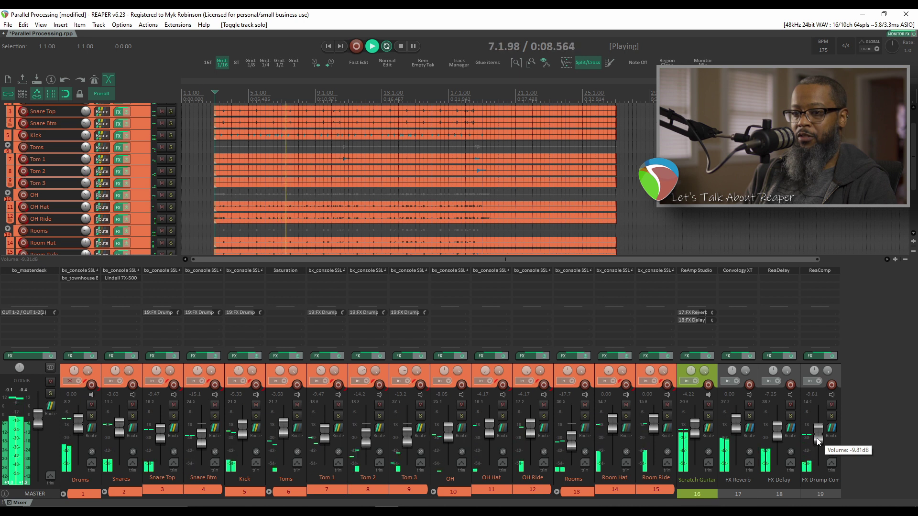